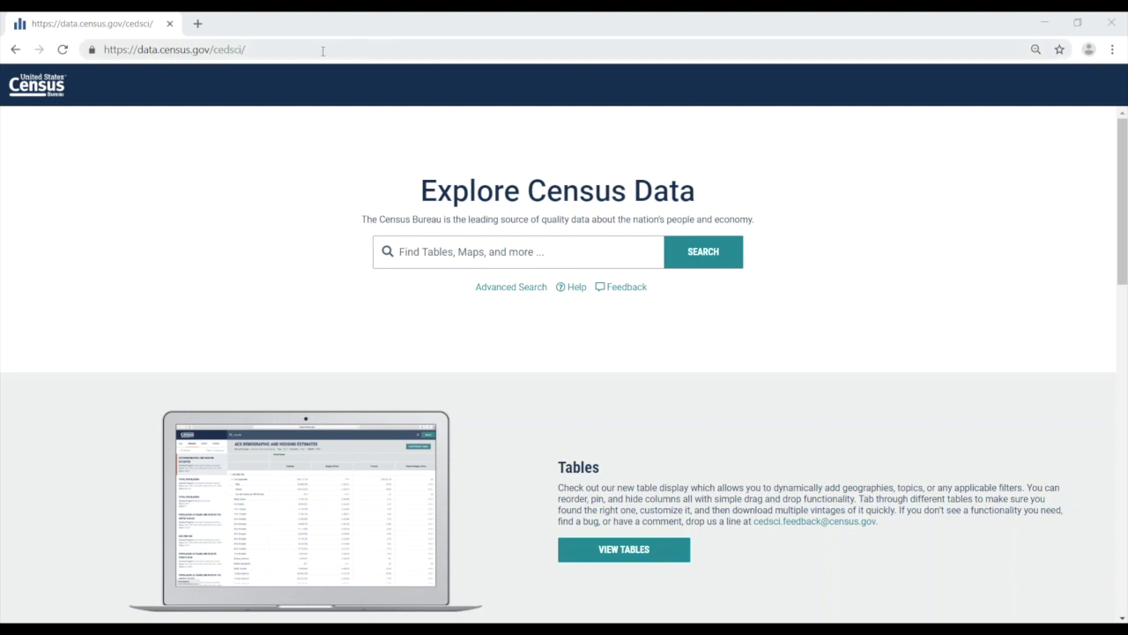
Go to Advanced Search from the Explore Census Data home page.
{"action": "left_click", "coordinate": [495, 289]}
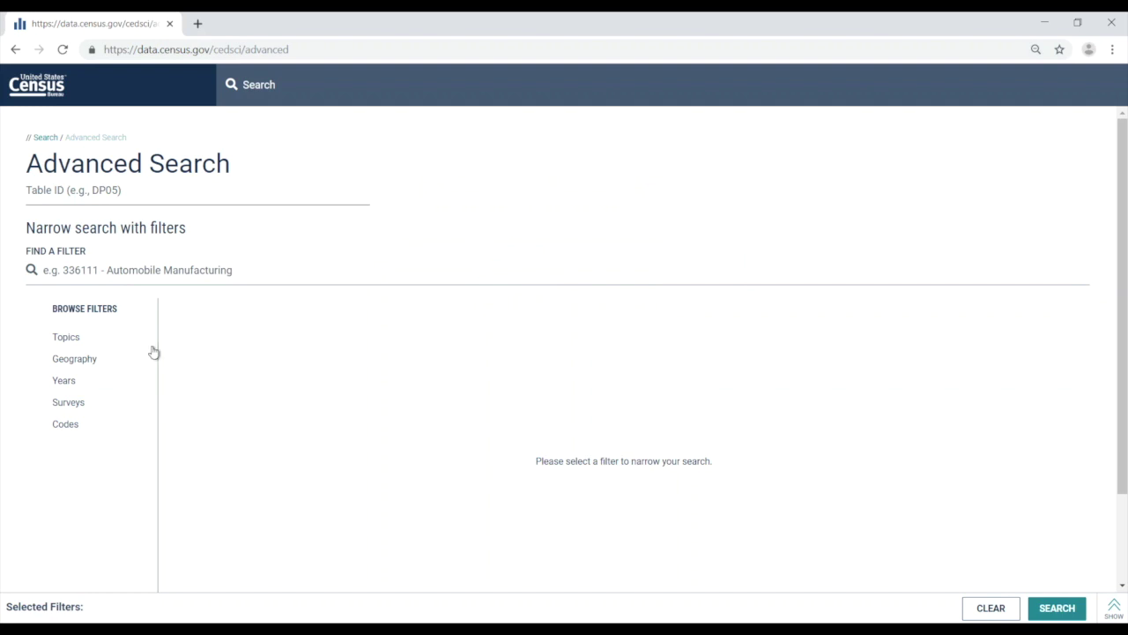
Apply the Geography filter Tract > Delaware > All Census Tracts within Delaware.
{"action": "left_click", "coordinate": [103, 370]}
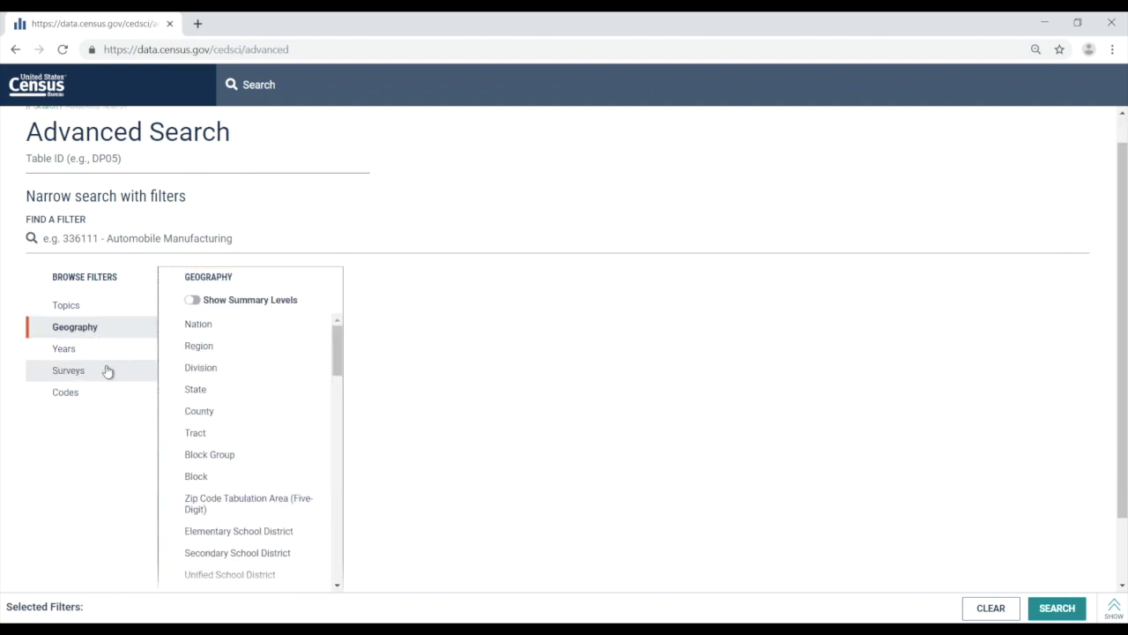
{"action": "left_click", "coordinate": [199, 435]}
{"action": "left_click", "coordinate": [411, 515]}
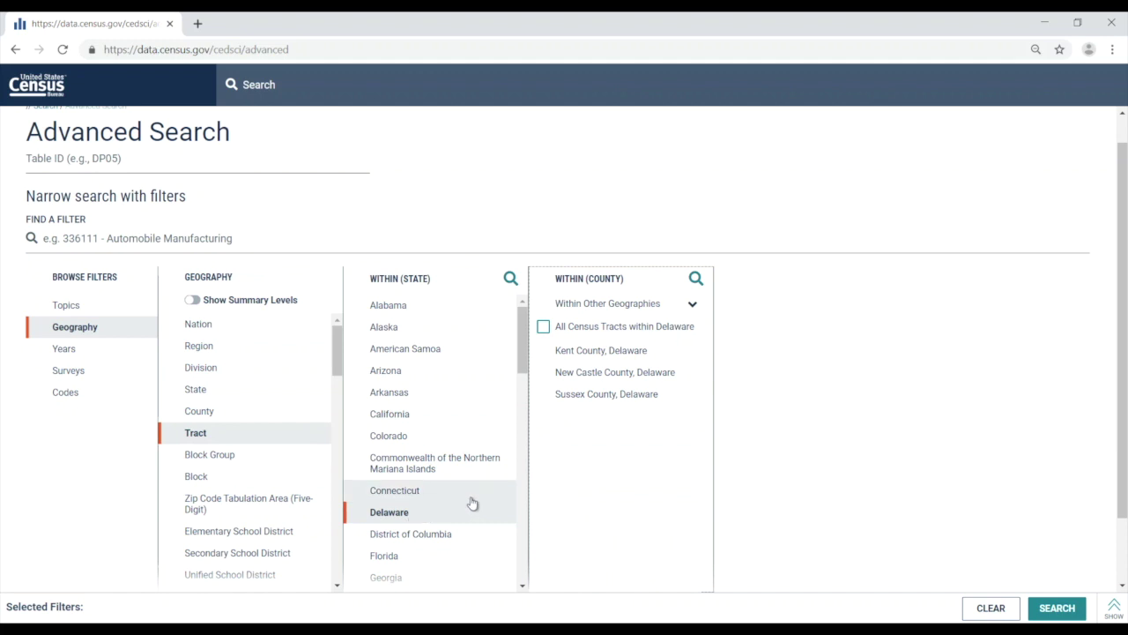
{"action": "left_click", "coordinate": [543, 327]}
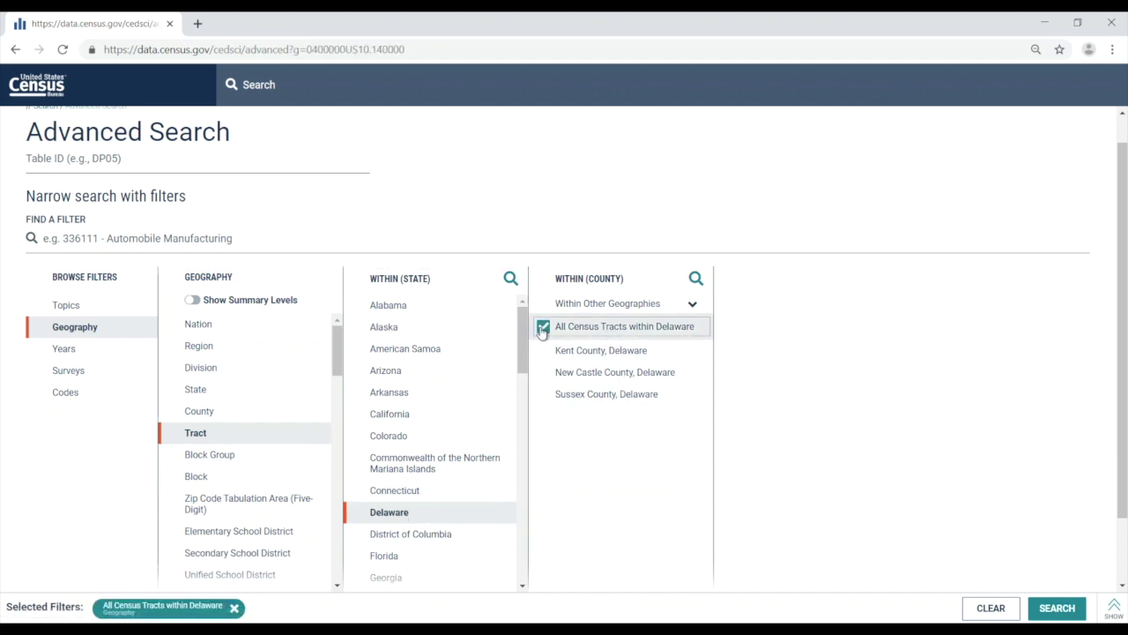
{"action": "left_click", "coordinate": [122, 311]}
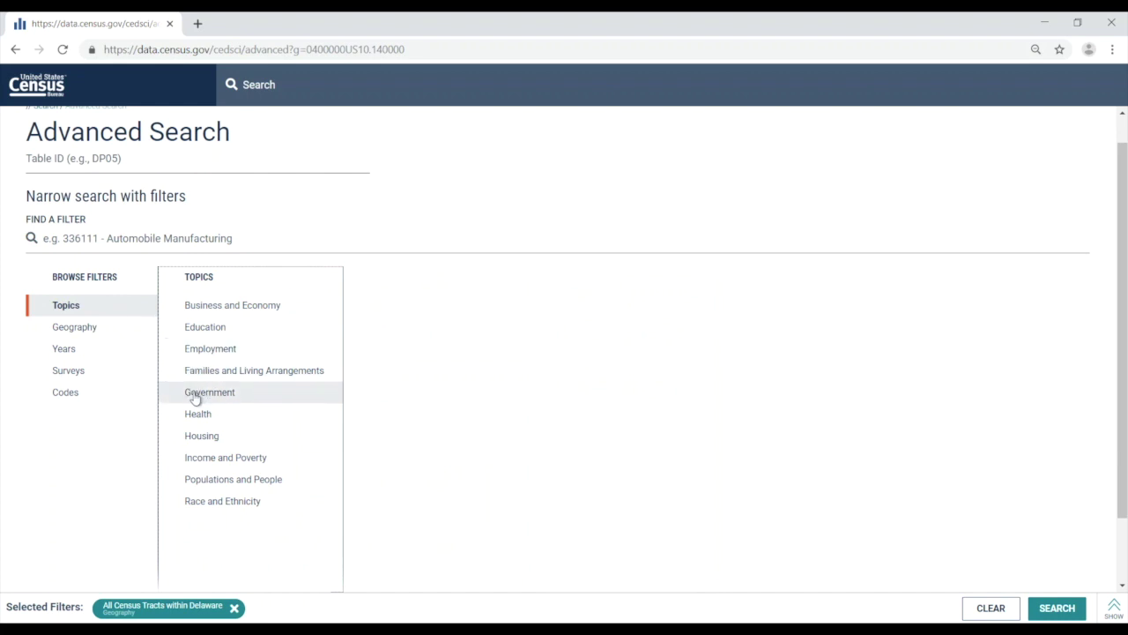
Add the Income and Poverty > Poverty topic filter and run the search.
{"action": "left_click", "coordinate": [211, 464]}
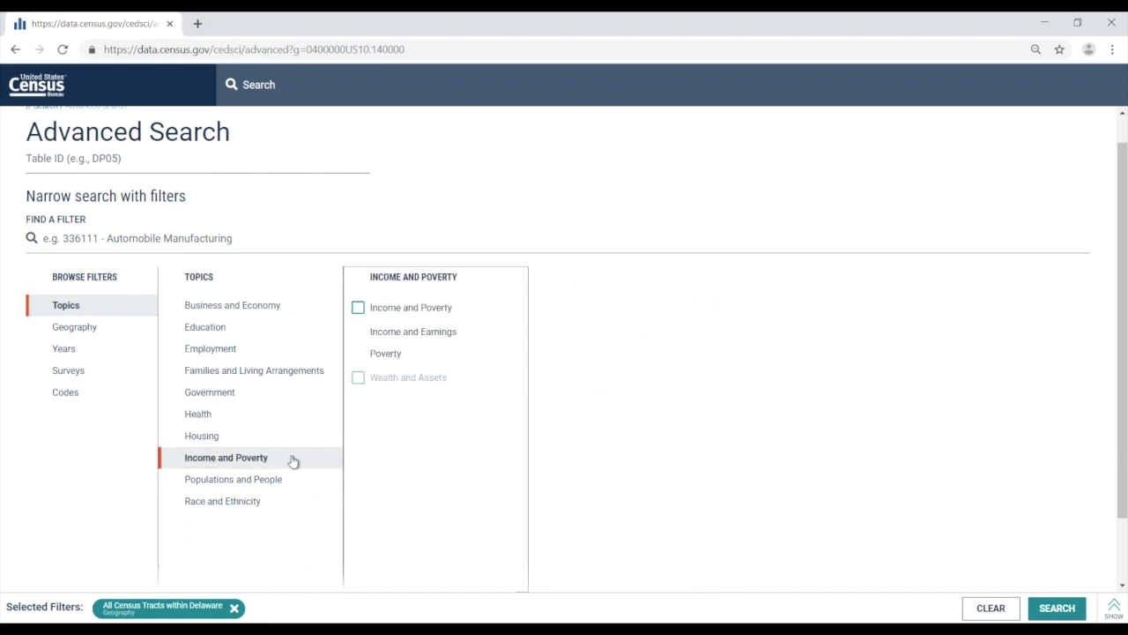
{"action": "left_click", "coordinate": [405, 355]}
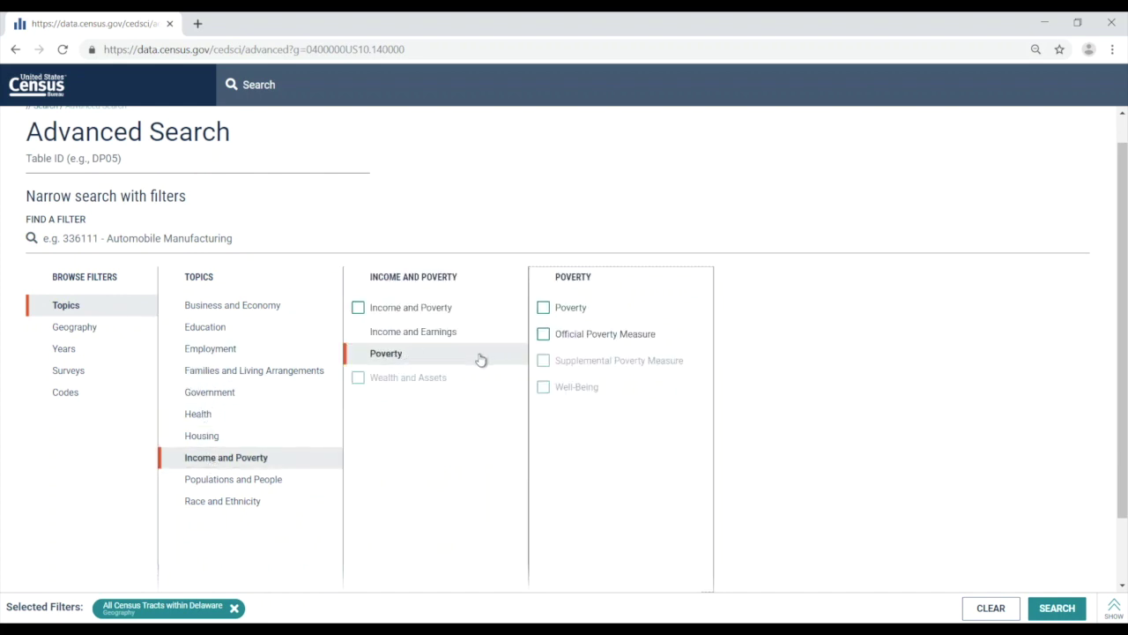
{"action": "left_click", "coordinate": [554, 313]}
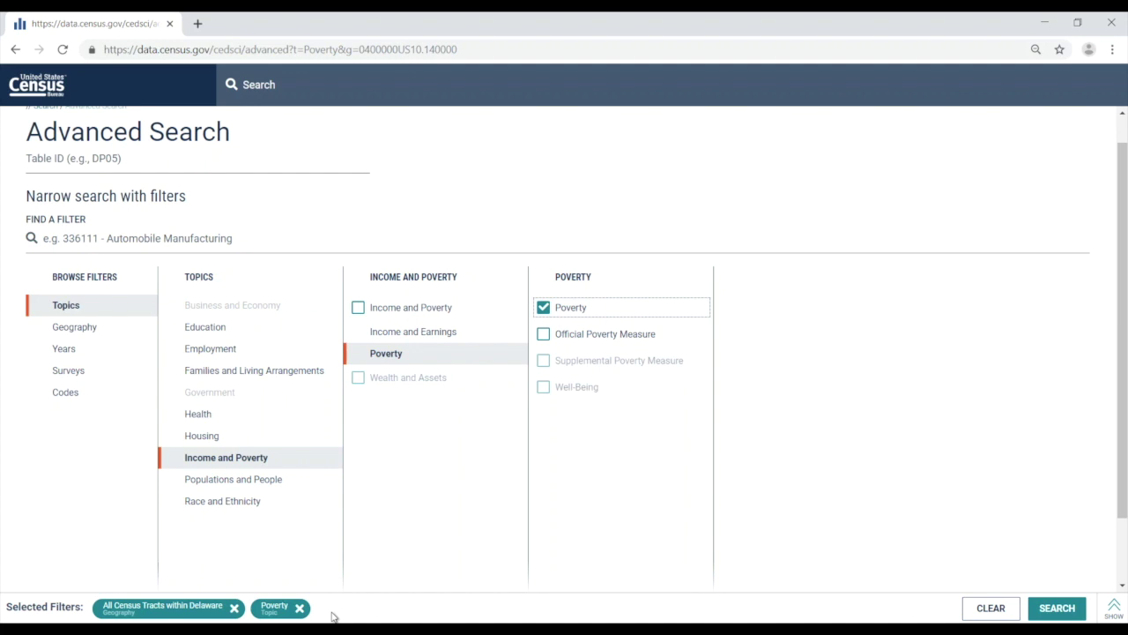
{"action": "left_click", "coordinate": [1055, 611]}
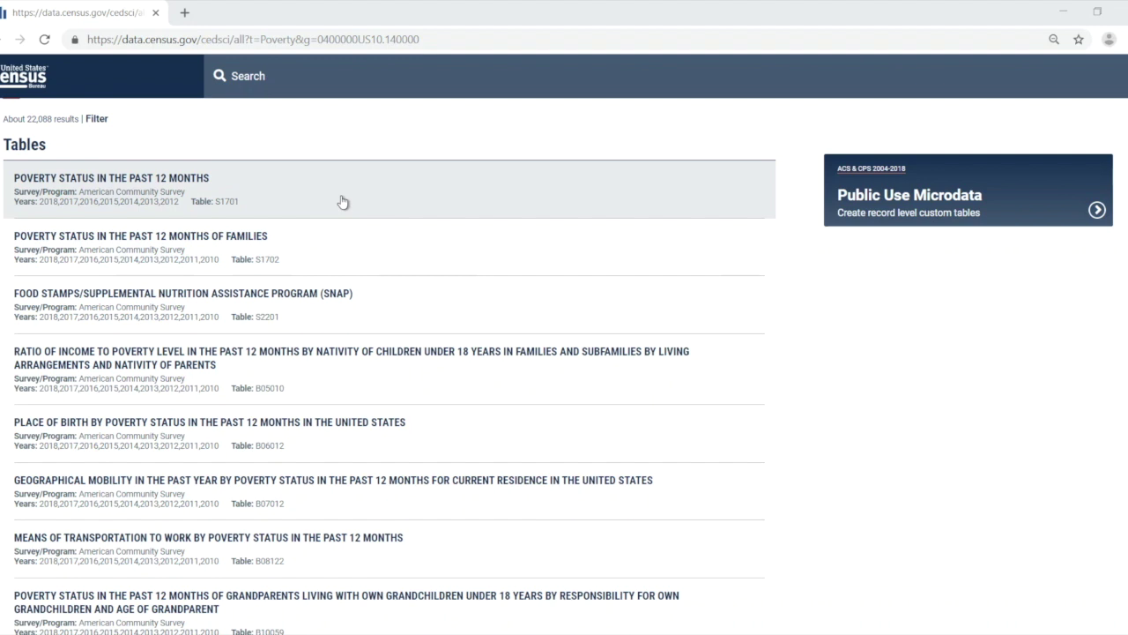
Open the S1701 Poverty Status in the Past 12 Months table.
{"action": "left_click", "coordinate": [343, 203]}
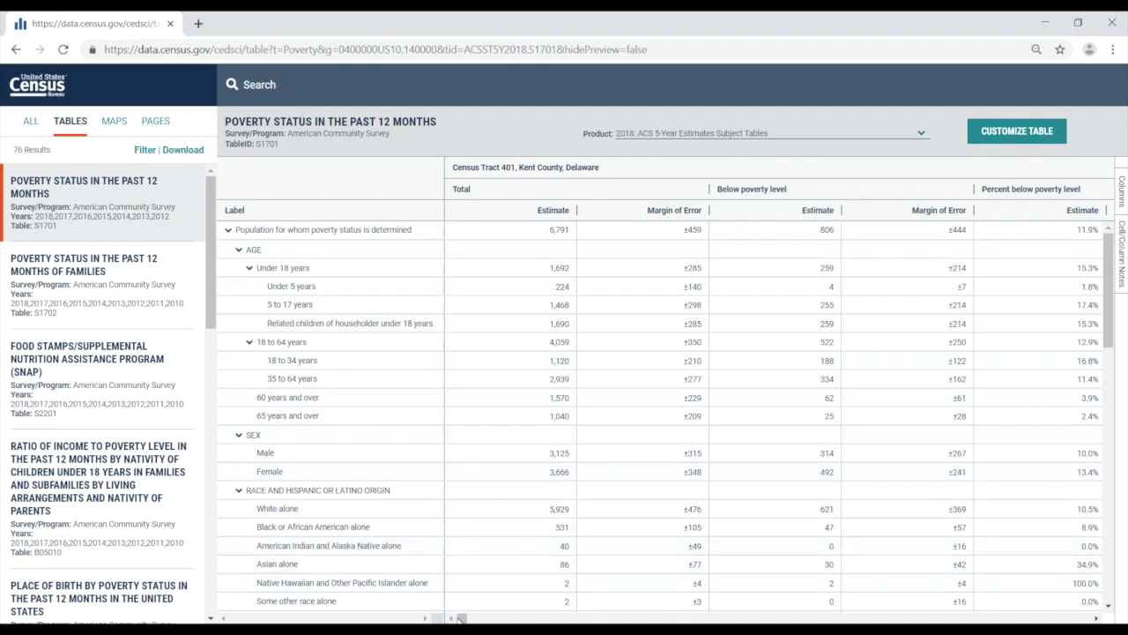
Open S1701 in the customizable table view and display it as a map.
{"action": "mouse_move", "coordinate": [461, 619]}
{"action": "left_mouse_down"}
{"action": "mouse_move", "coordinate": [818, 617]}
{"action": "mouse_move", "coordinate": [461, 618]}
{"action": "left_mouse_up"}
{"action": "left_click", "coordinate": [1040, 132]}
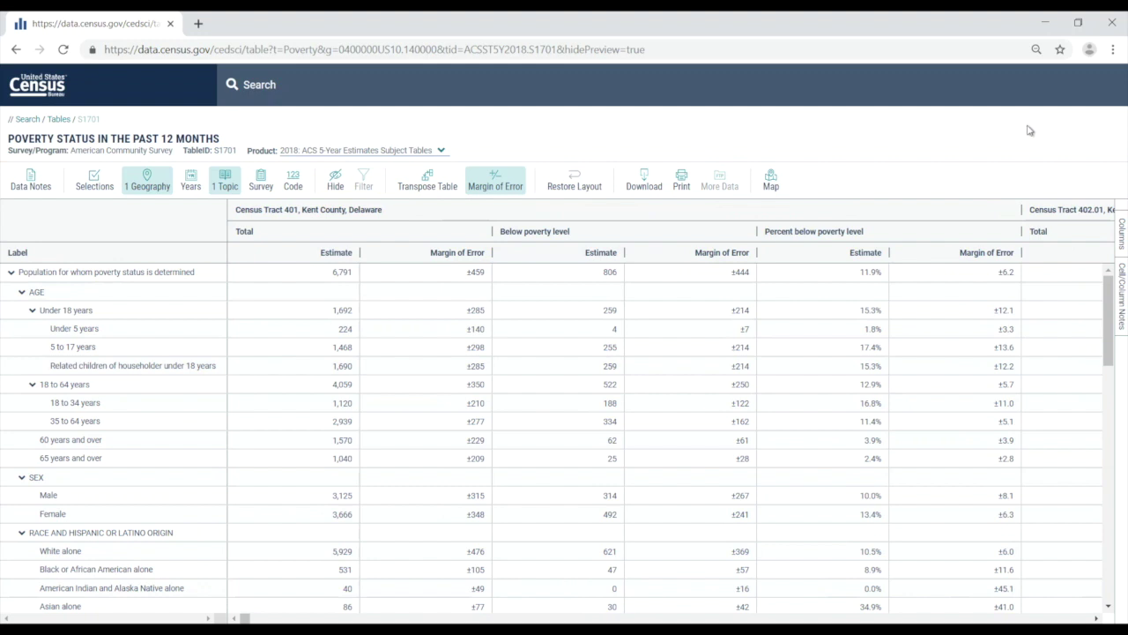
{"action": "left_click", "coordinate": [773, 185]}
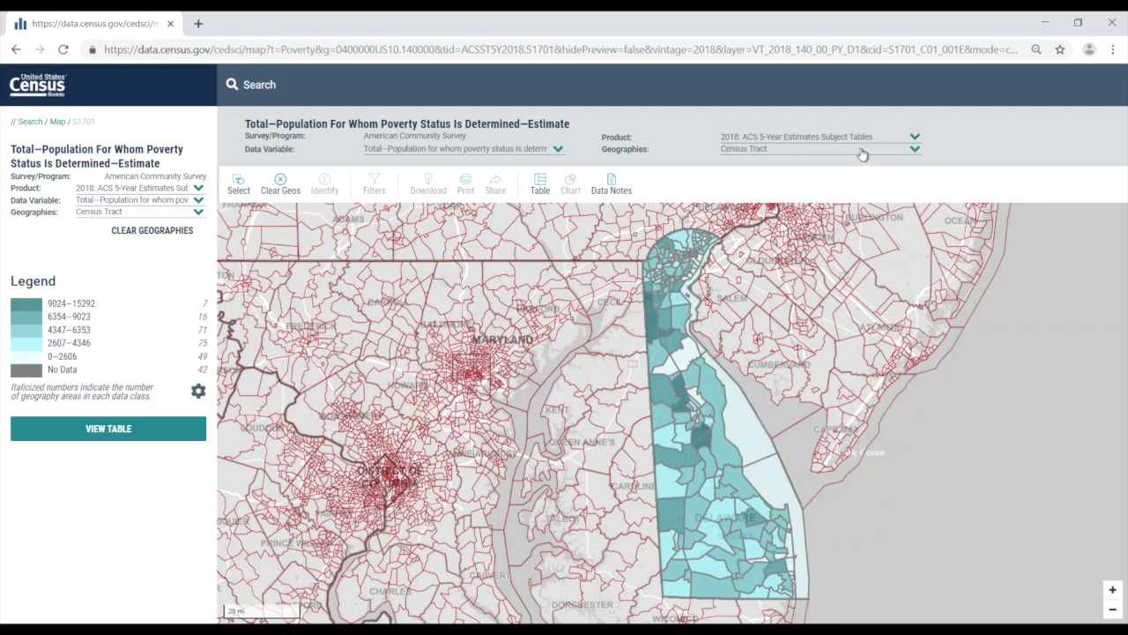
Map the 'Percent below poverty level — SEX — Female — Estimate' variable.
{"action": "left_click", "coordinate": [558, 151]}
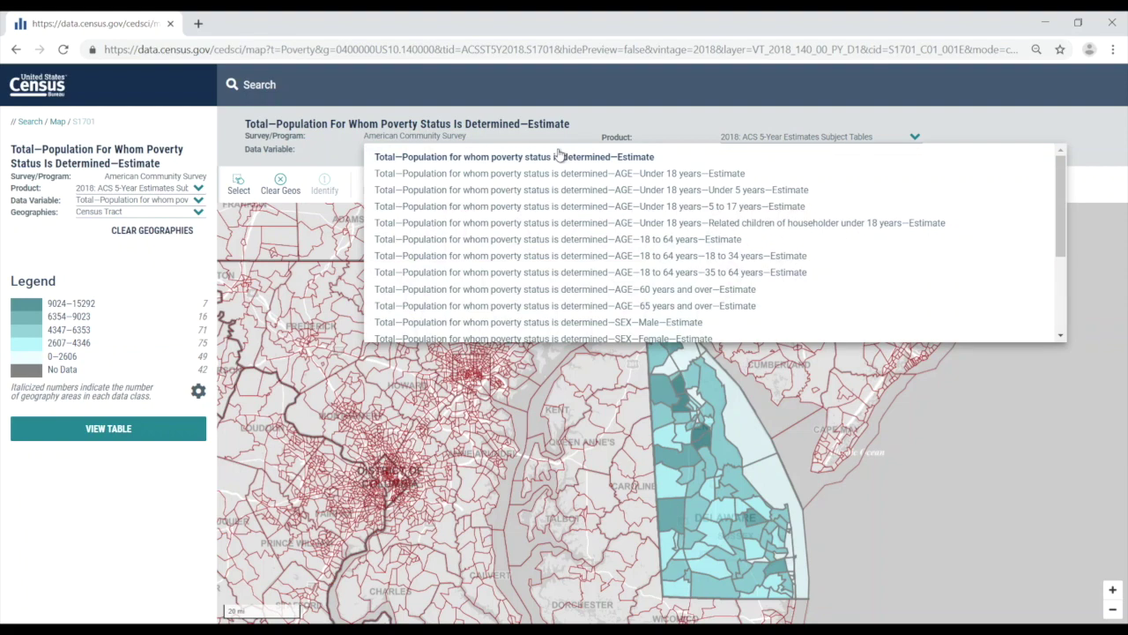
{"action": "scroll", "coordinate": [600, 176], "scroll_direction": "down", "scroll_amount": 6}
{"action": "scroll", "coordinate": [610, 198], "scroll_direction": "down", "scroll_amount": 15}
{"action": "scroll", "coordinate": [613, 207], "scroll_direction": "down", "scroll_amount": 15}
{"action": "scroll", "coordinate": [613, 206], "scroll_direction": "down", "scroll_amount": 8}
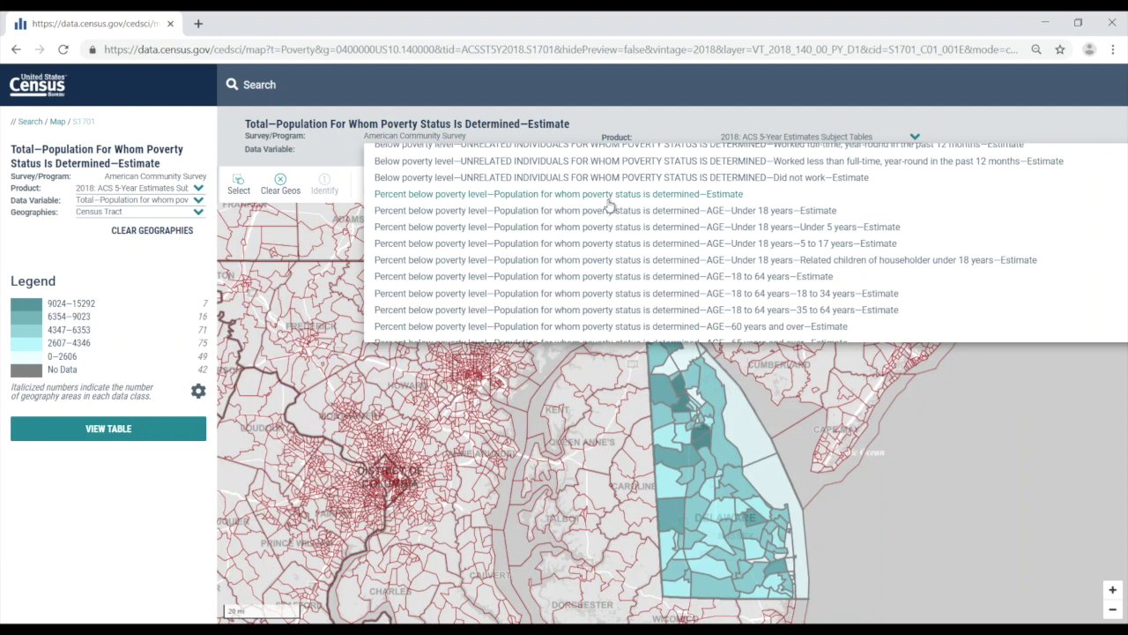
{"action": "scroll", "coordinate": [620, 223], "scroll_direction": "down", "scroll_amount": 3}
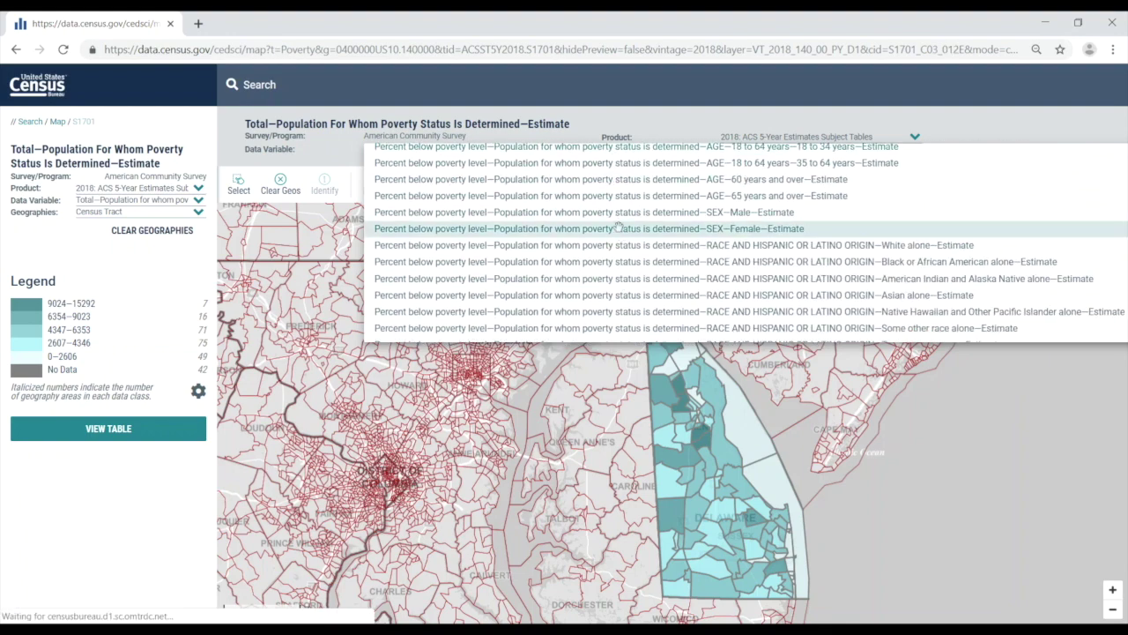
{"action": "left_click", "coordinate": [620, 229]}
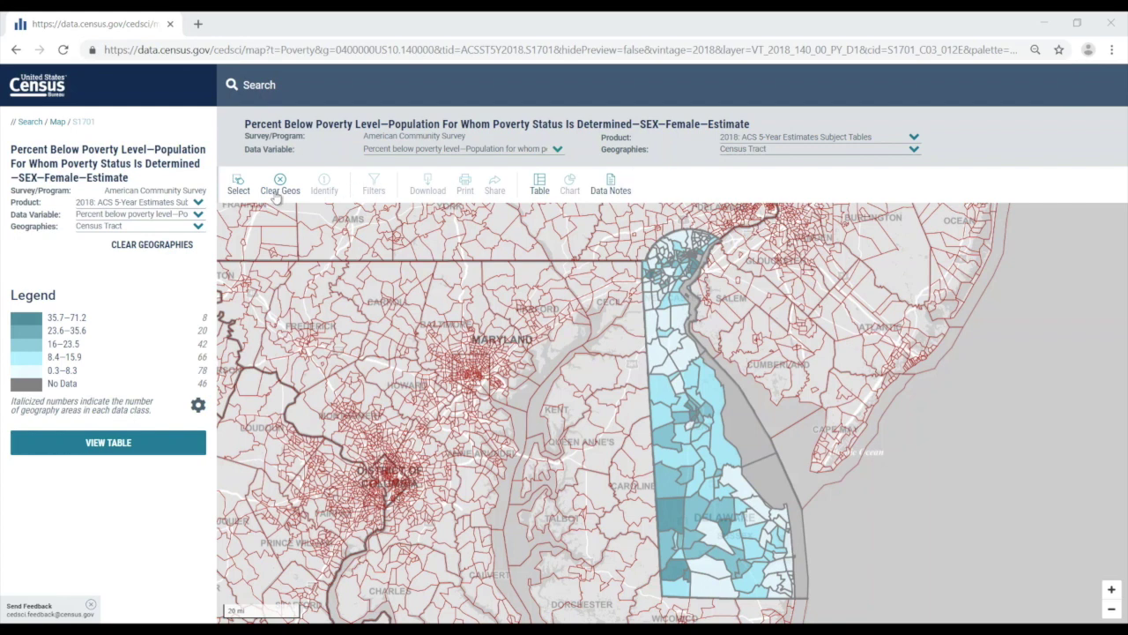
Select the Cecil County, Maryland tracts west of Delaware and view them as a table.
{"action": "left_click", "coordinate": [238, 188]}
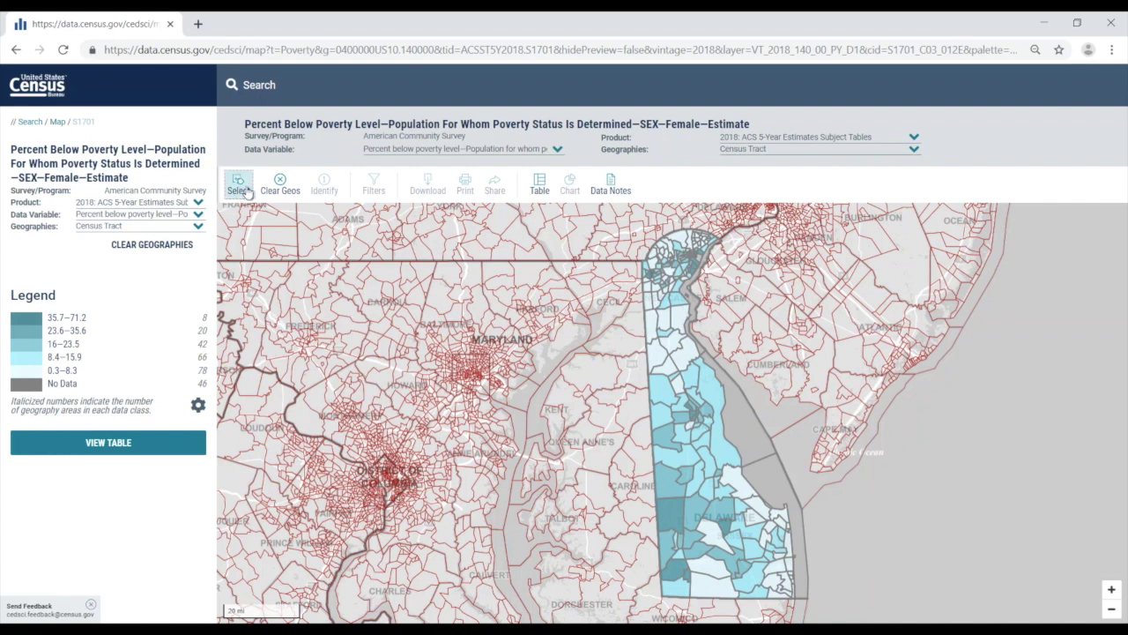
{"action": "left_click_drag", "start_coordinate": [624, 359], "coordinate": [622, 407]}
{"action": "left_click_drag", "start_coordinate": [622, 407], "coordinate": [643, 409]}
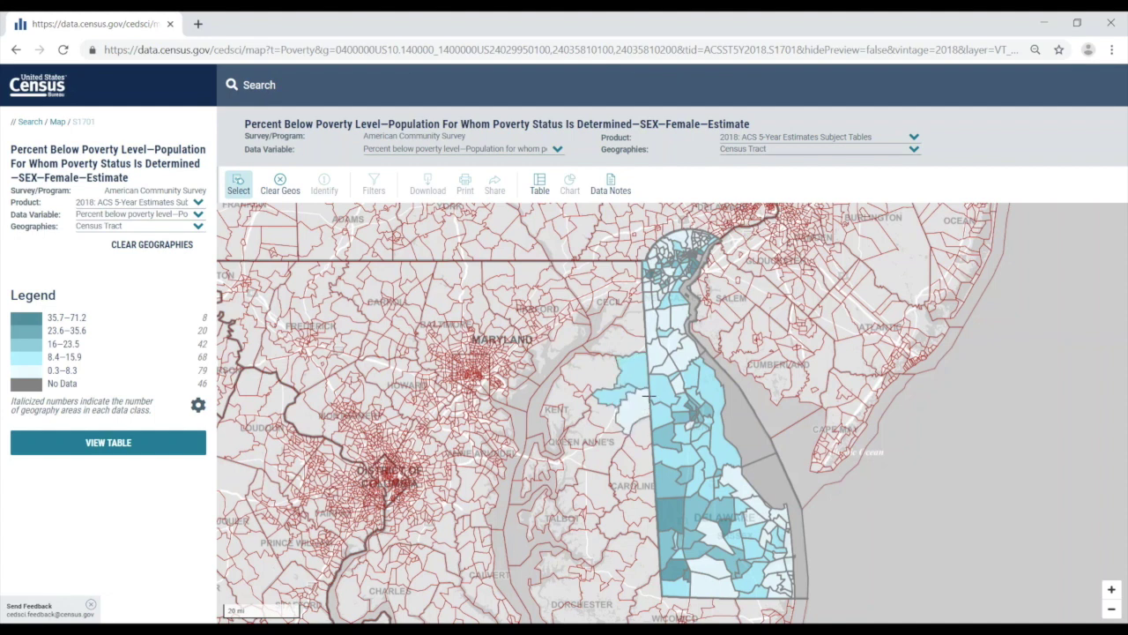
{"action": "left_click", "coordinate": [626, 352]}
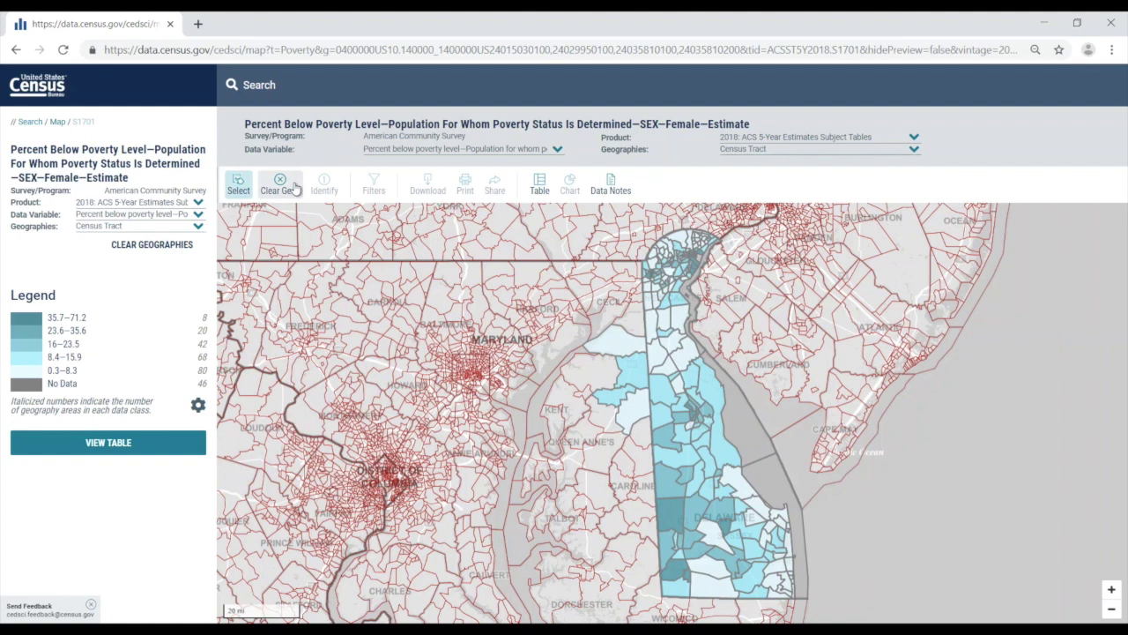
{"action": "left_click", "coordinate": [540, 194]}
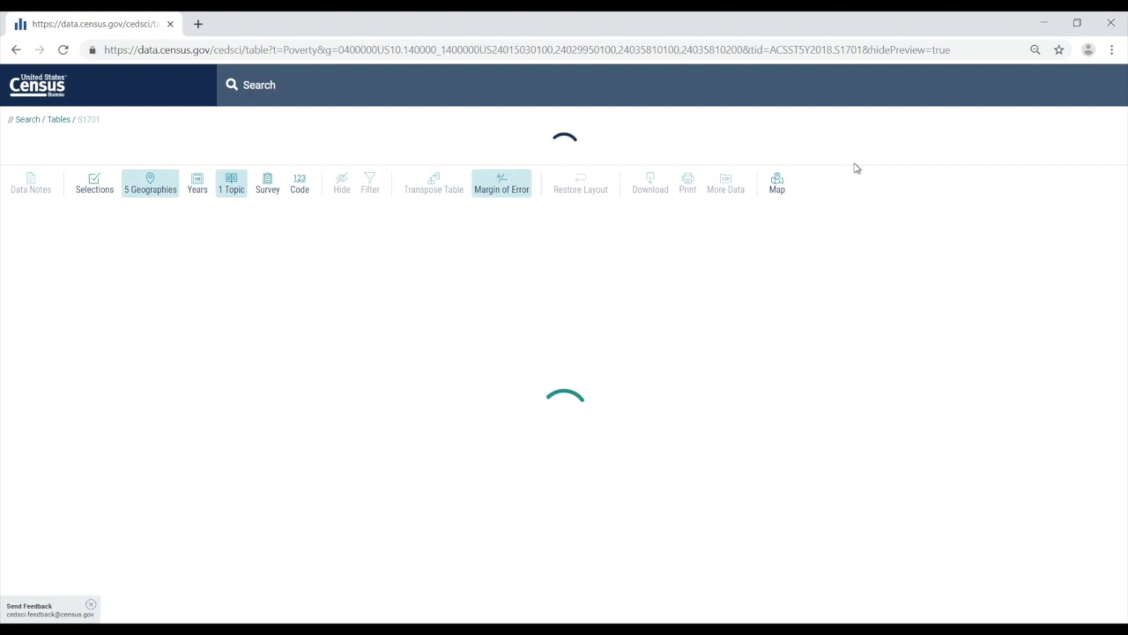
Switch the S1701 table for 5 geographies back to the map view.
{"action": "left_click", "coordinate": [778, 179]}
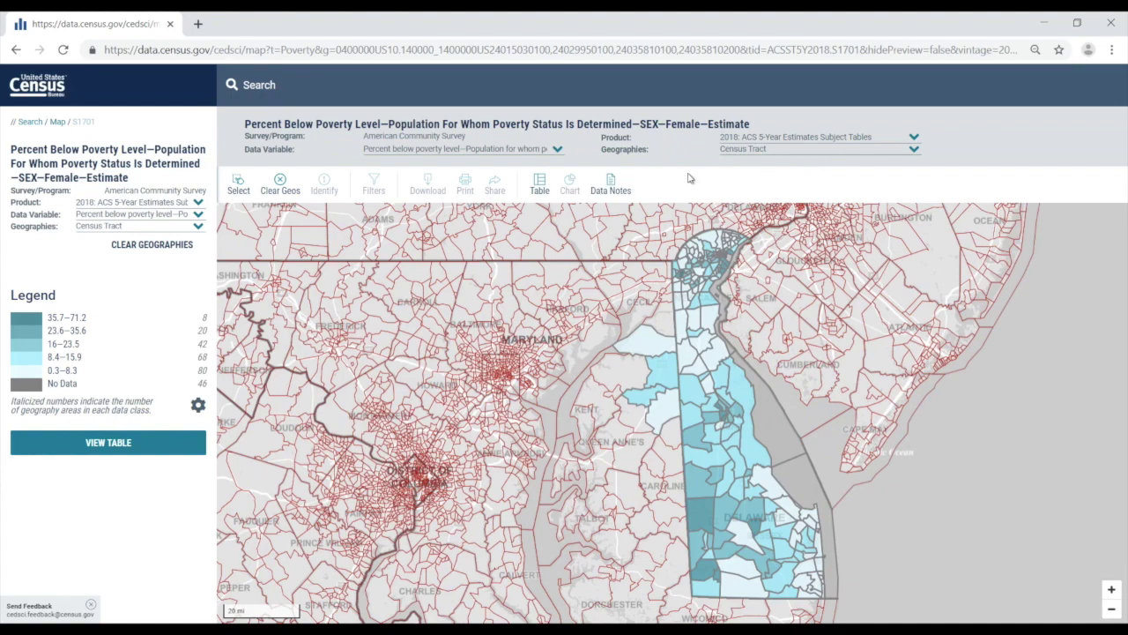
Review the Data Notes, then bring up the map's colour and class settings.
{"action": "left_click", "coordinate": [615, 189]}
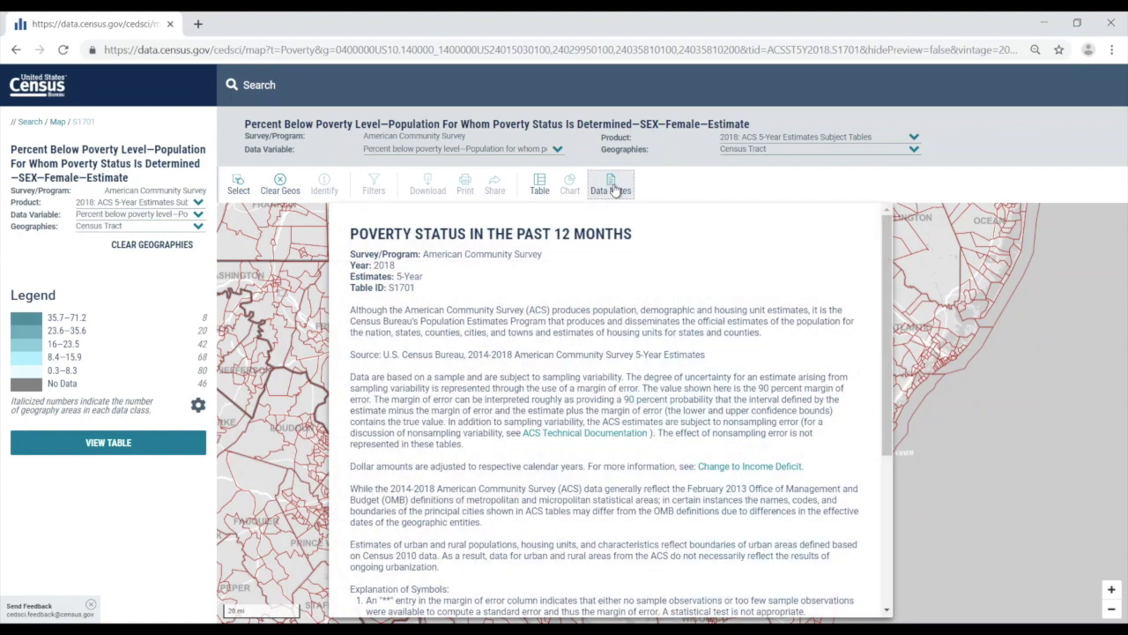
{"action": "left_click", "coordinate": [614, 189]}
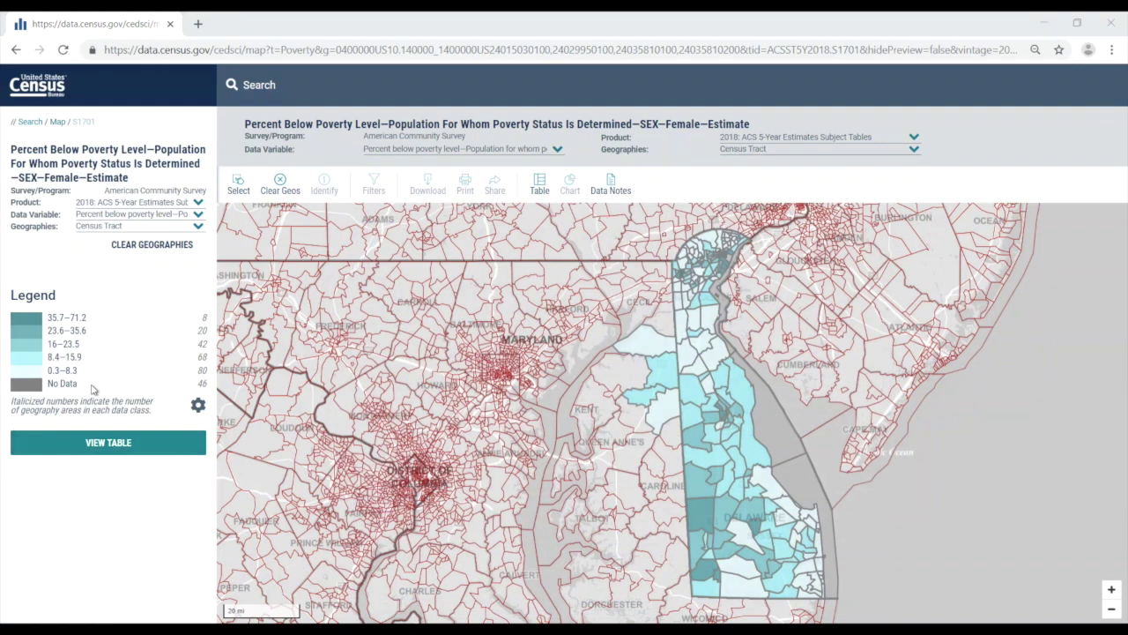
{"action": "left_click", "coordinate": [199, 407]}
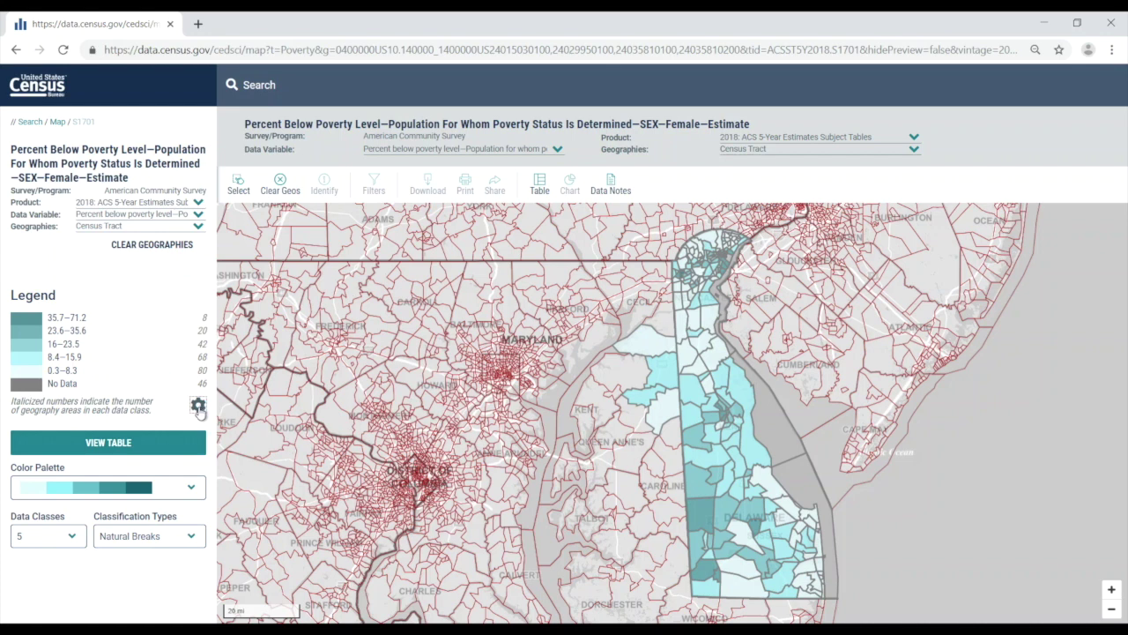
Apply the purple-to-green palette with 6 data classes and close the settings.
{"action": "left_click", "coordinate": [191, 490]}
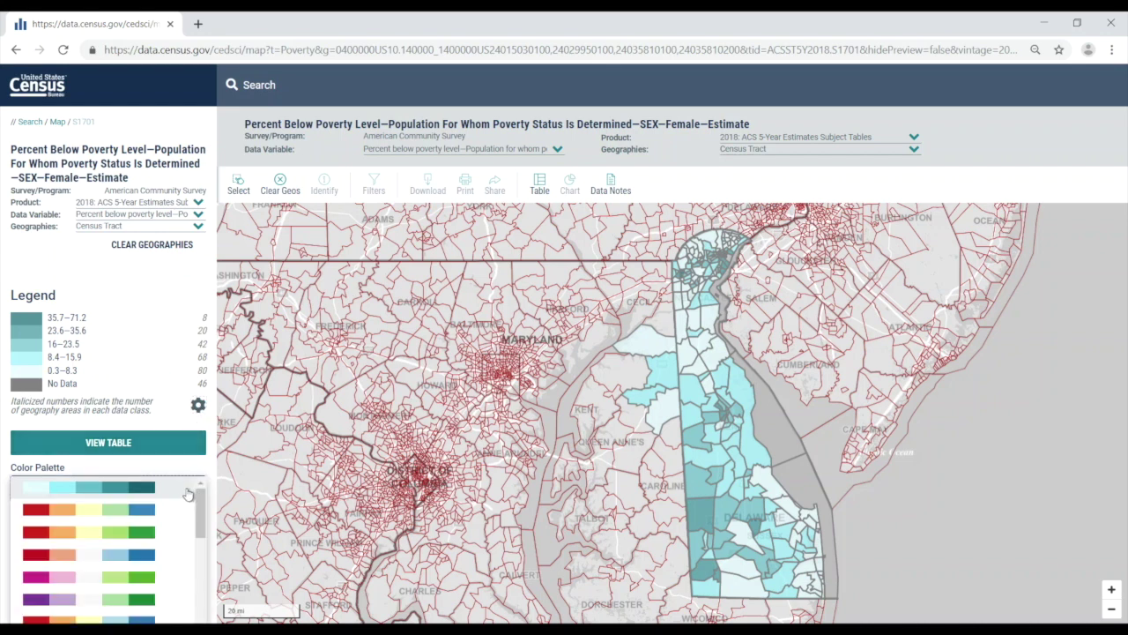
{"action": "left_click", "coordinate": [117, 600]}
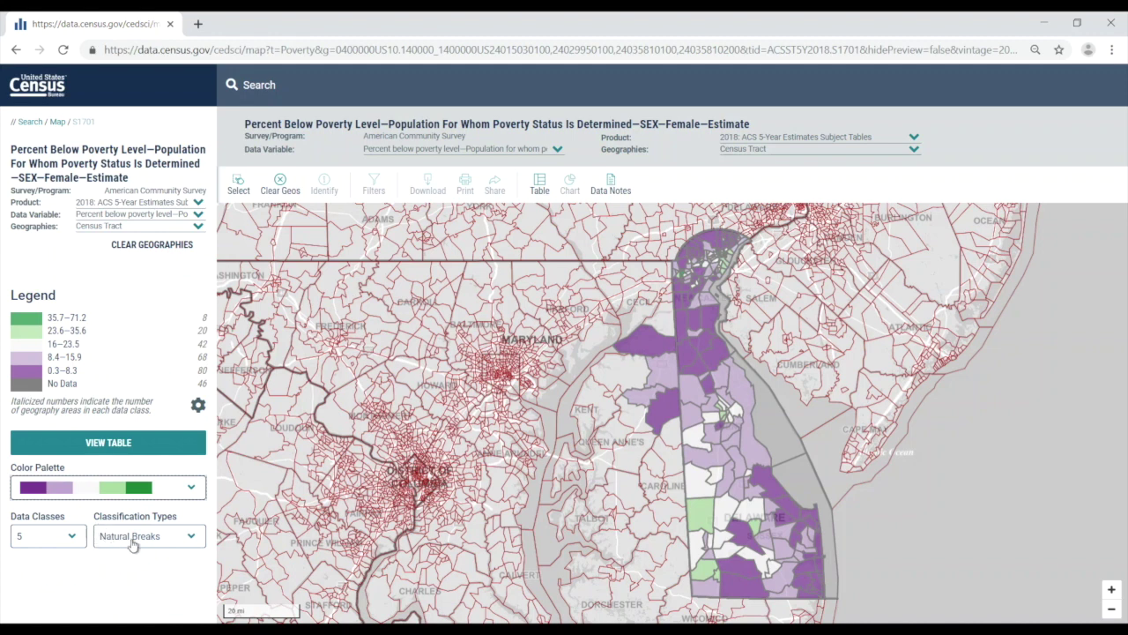
{"action": "left_click", "coordinate": [66, 542]}
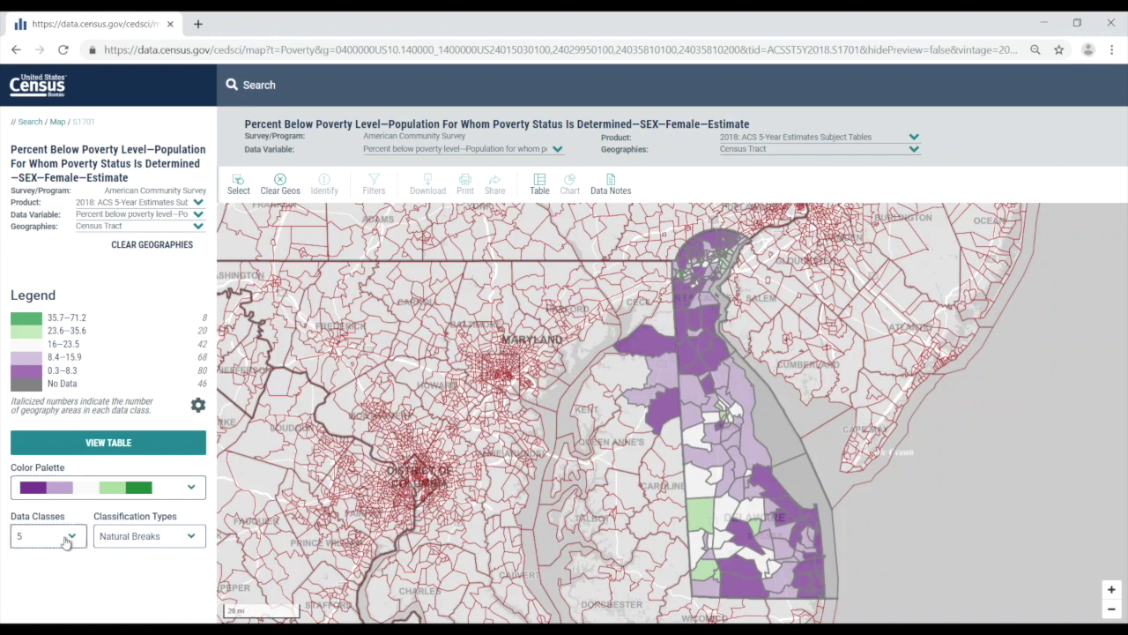
{"action": "left_click", "coordinate": [46, 589]}
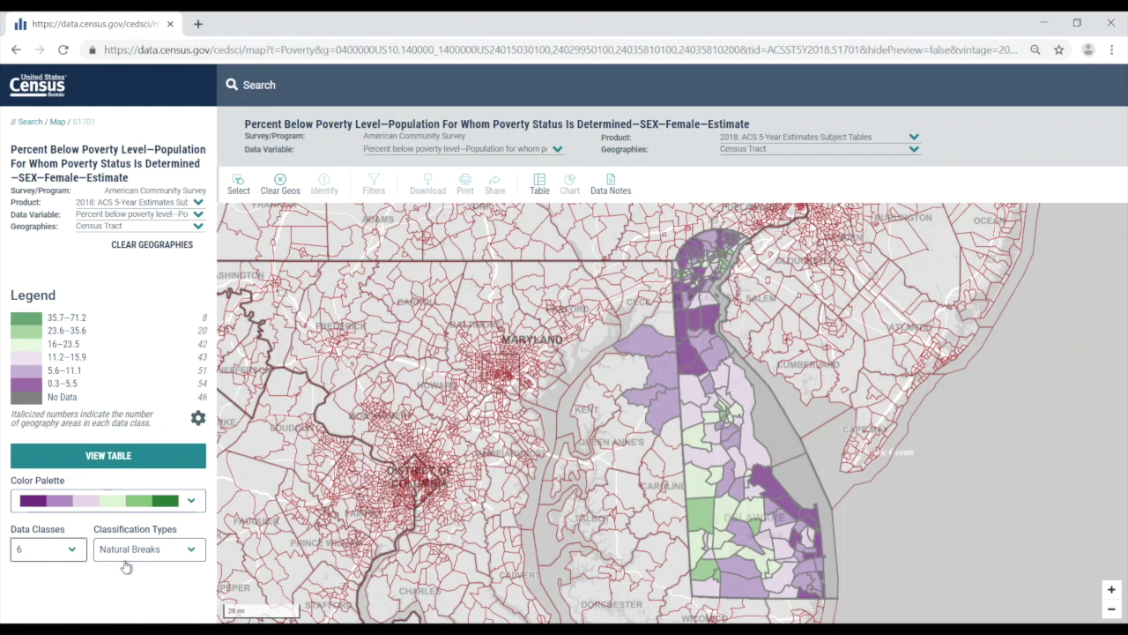
{"action": "left_click", "coordinate": [198, 418]}
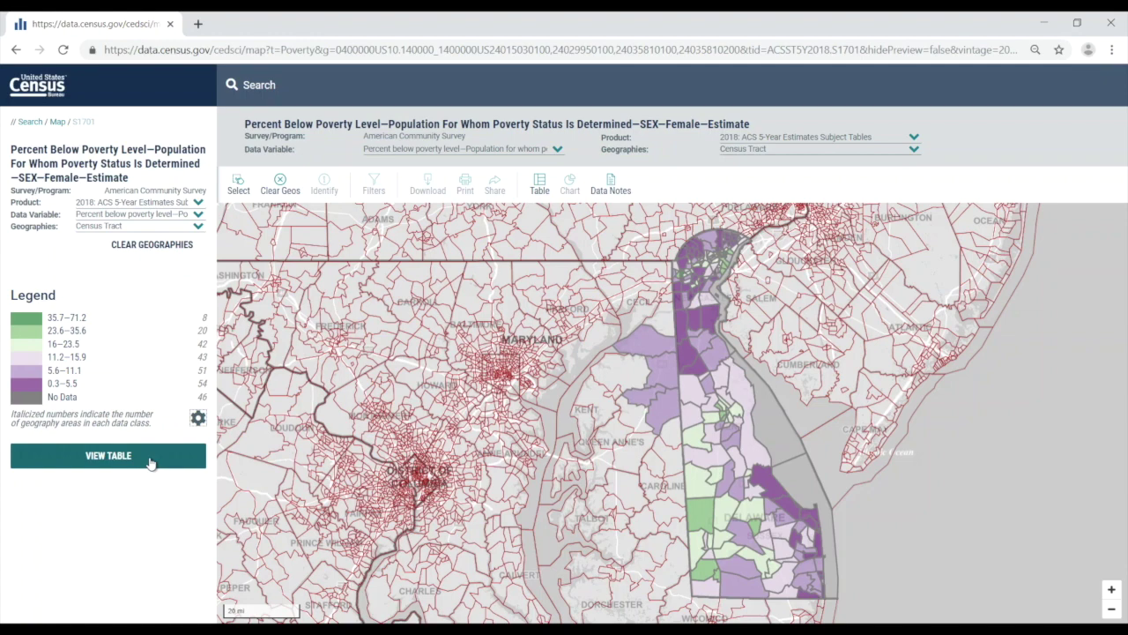
Show the tract female-poverty map table, then open the full Poverty Status in the Past 12 Months table.
{"action": "left_click", "coordinate": [108, 456]}
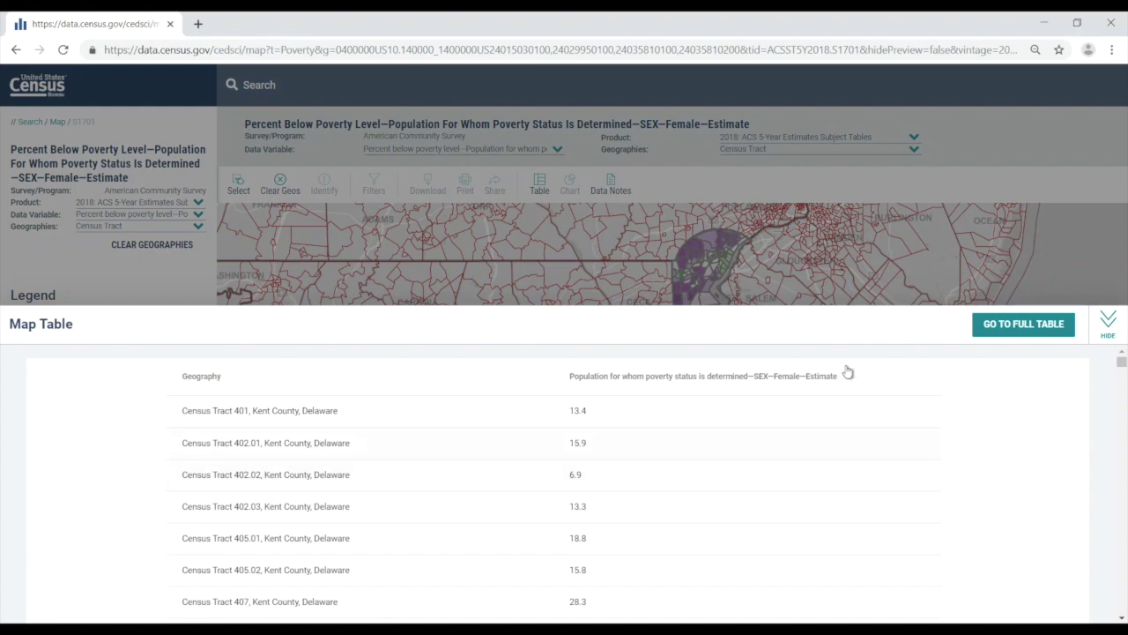
{"action": "left_click", "coordinate": [1110, 322]}
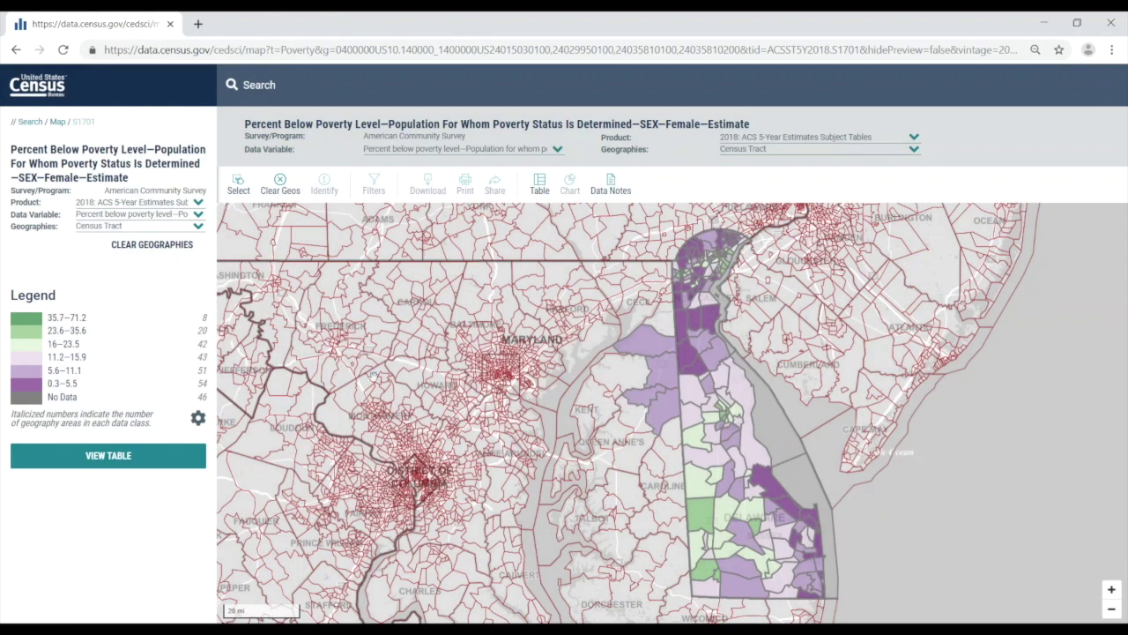
{"action": "left_click", "coordinate": [123, 461]}
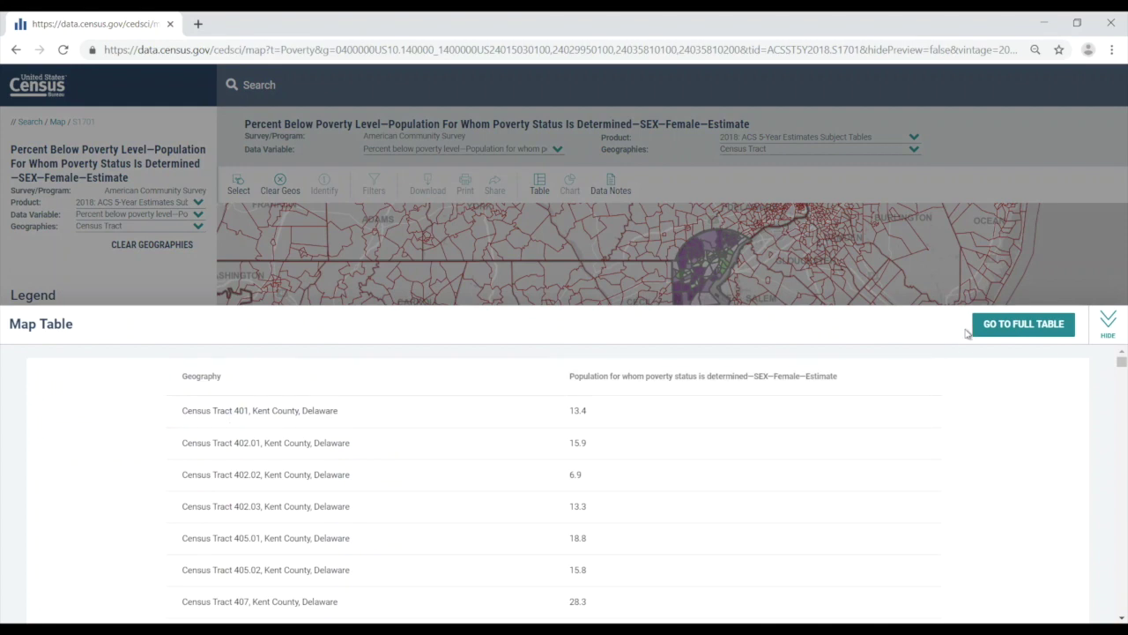
{"action": "left_click", "coordinate": [1007, 328]}
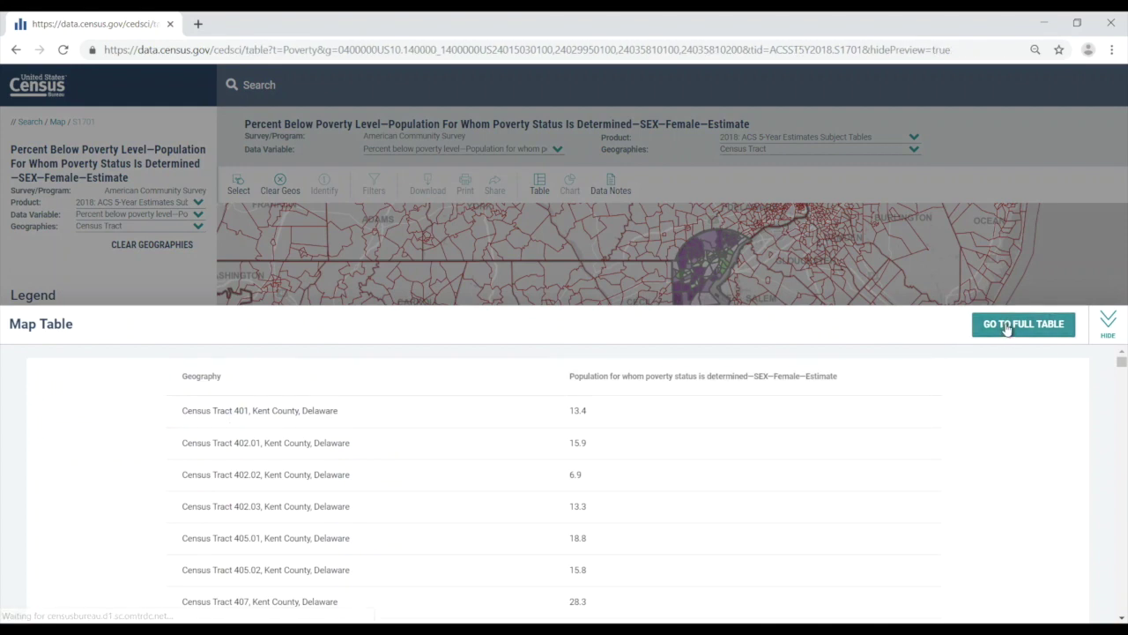